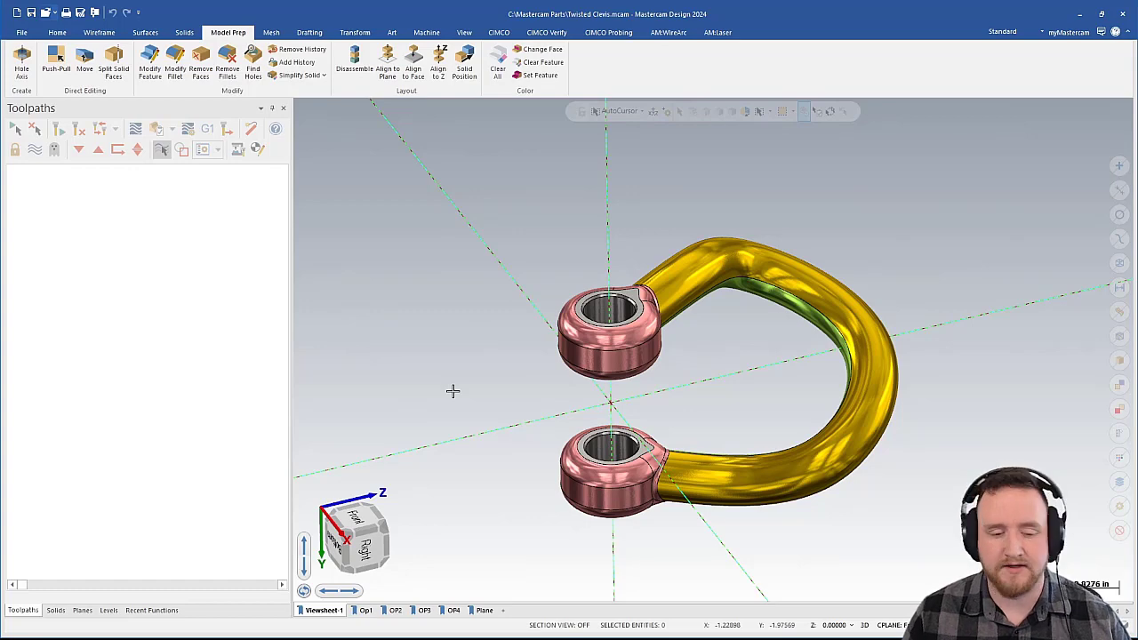
Step: Create parting line curves on the yellow and green handle faces, working from the Front (WCS) view
{"action": "left_click", "coordinate": [359, 520]}
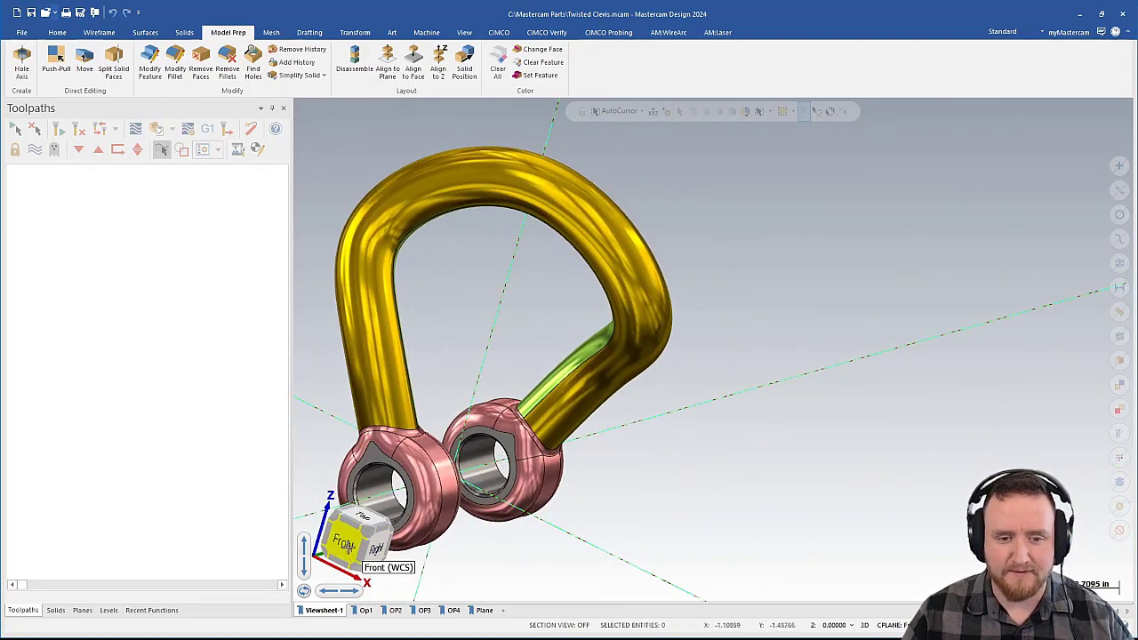
{"action": "left_click", "coordinate": [345, 544]}
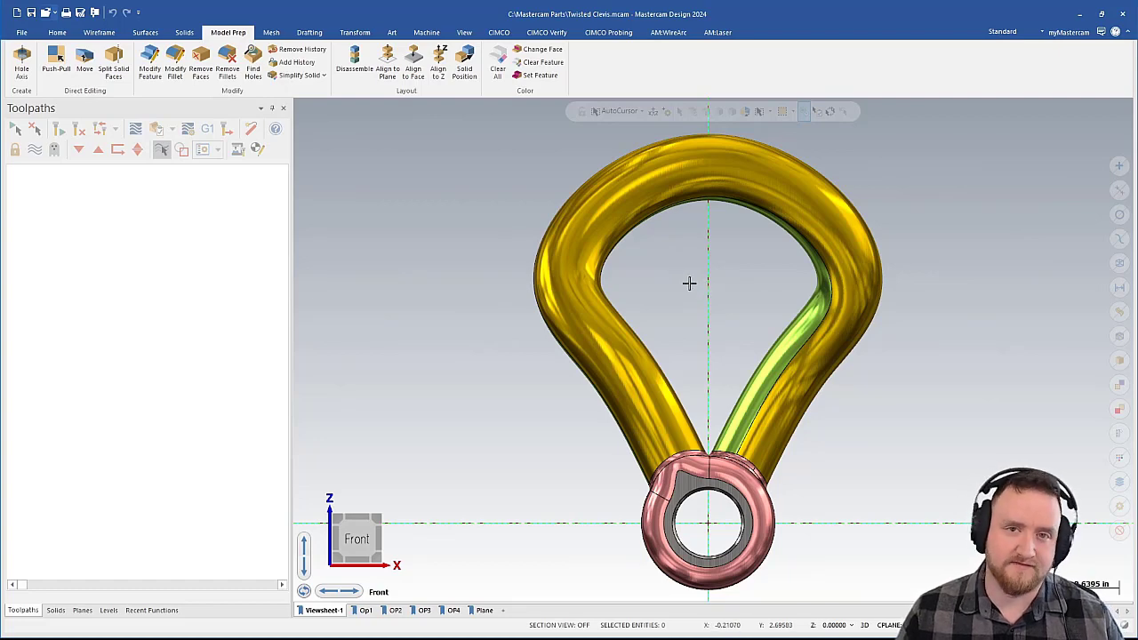
{"action": "left_click", "coordinate": [97, 33]}
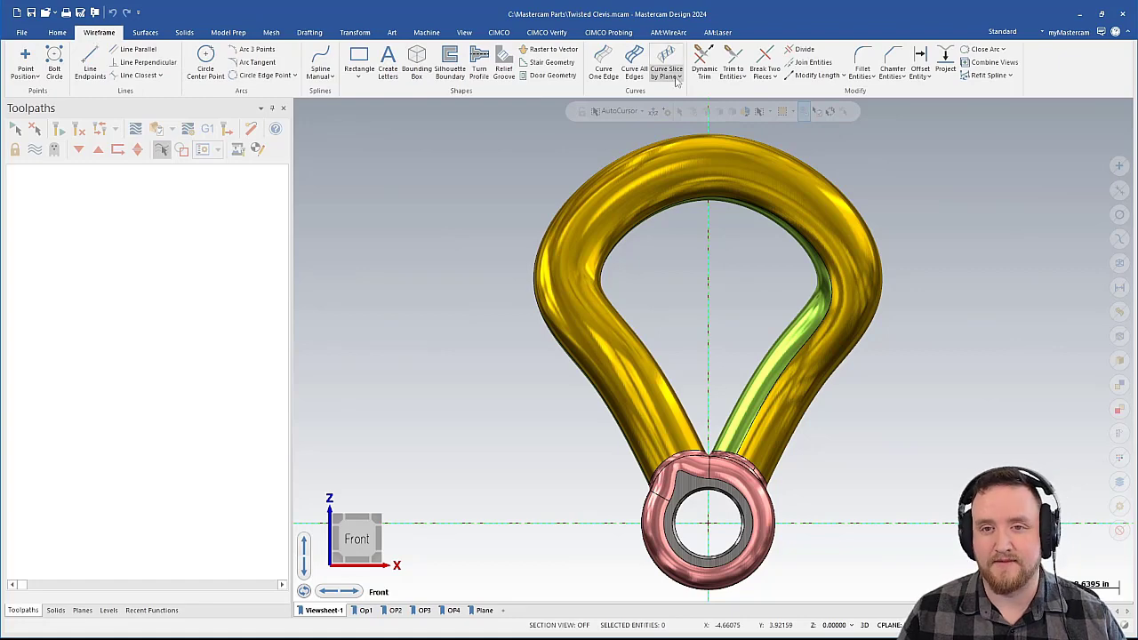
{"action": "left_click", "coordinate": [679, 77]}
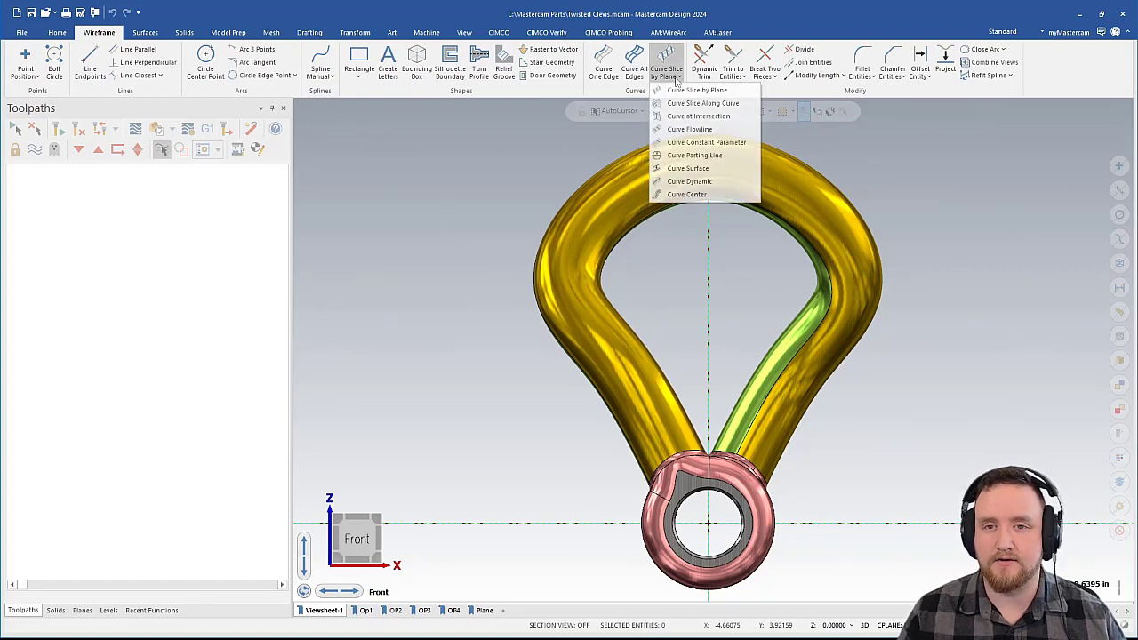
{"action": "left_click", "coordinate": [719, 155]}
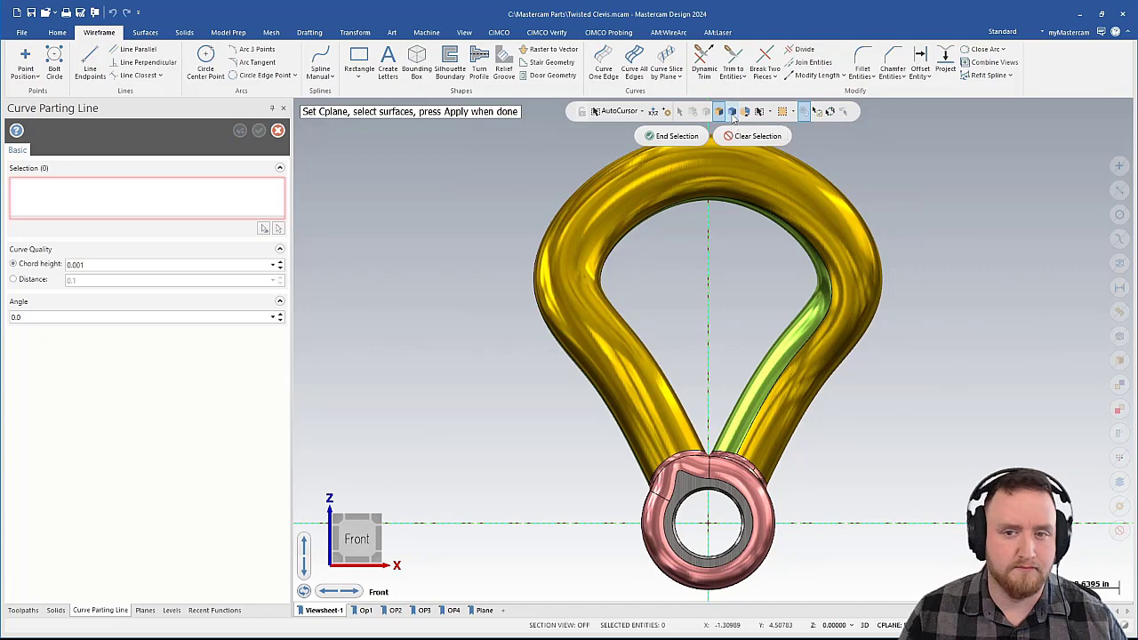
{"action": "left_click", "coordinate": [655, 190]}
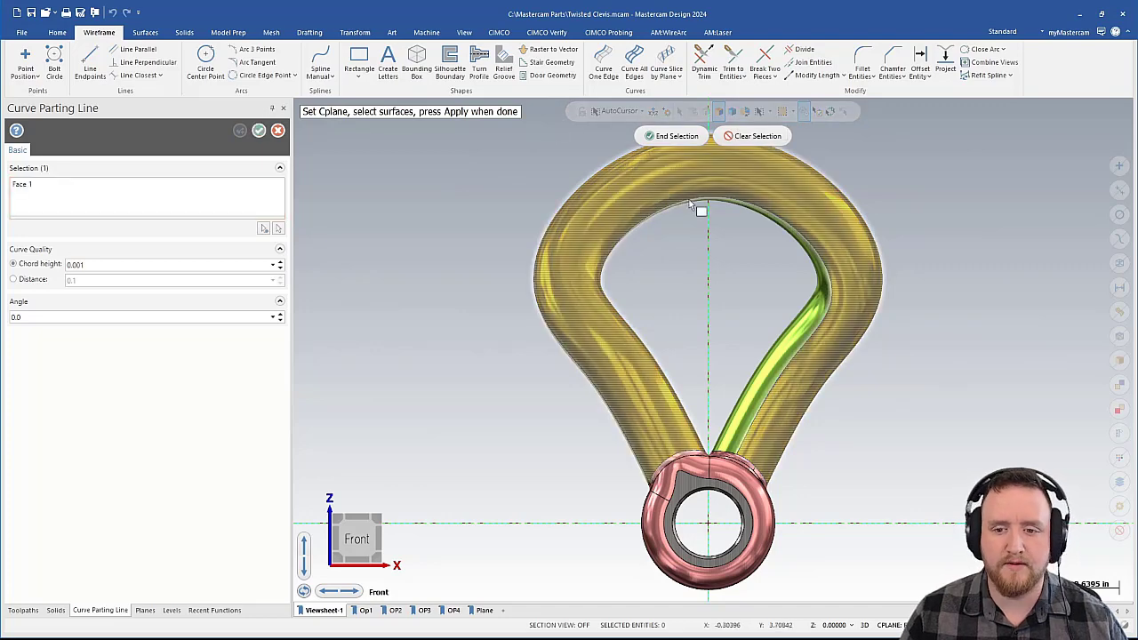
{"action": "left_click", "coordinate": [754, 353]}
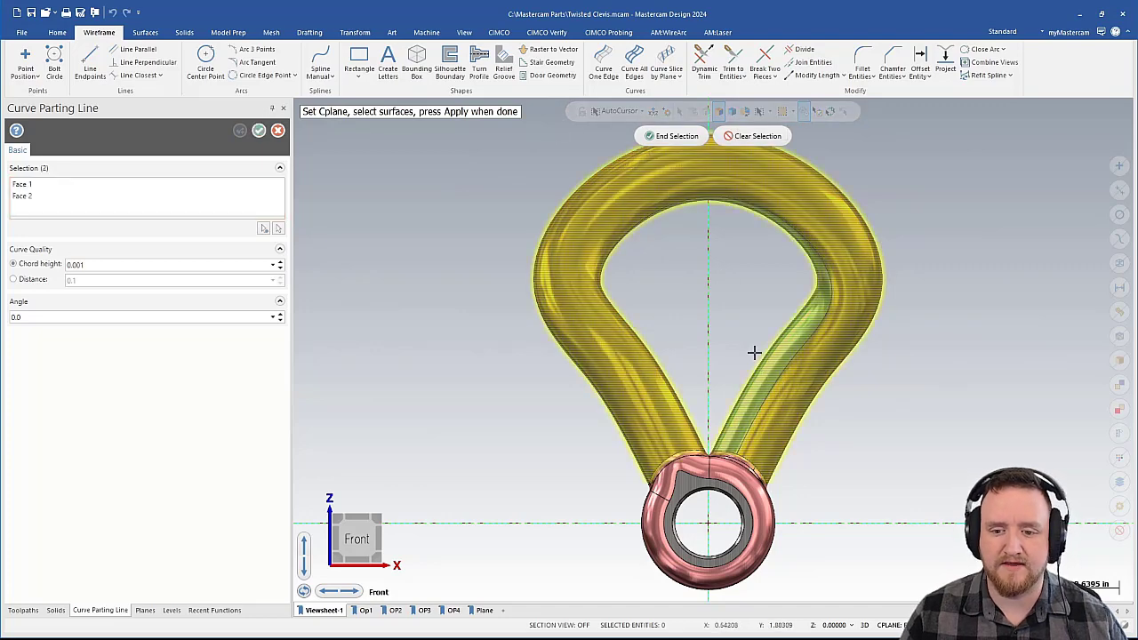
{"action": "left_click", "coordinate": [678, 136]}
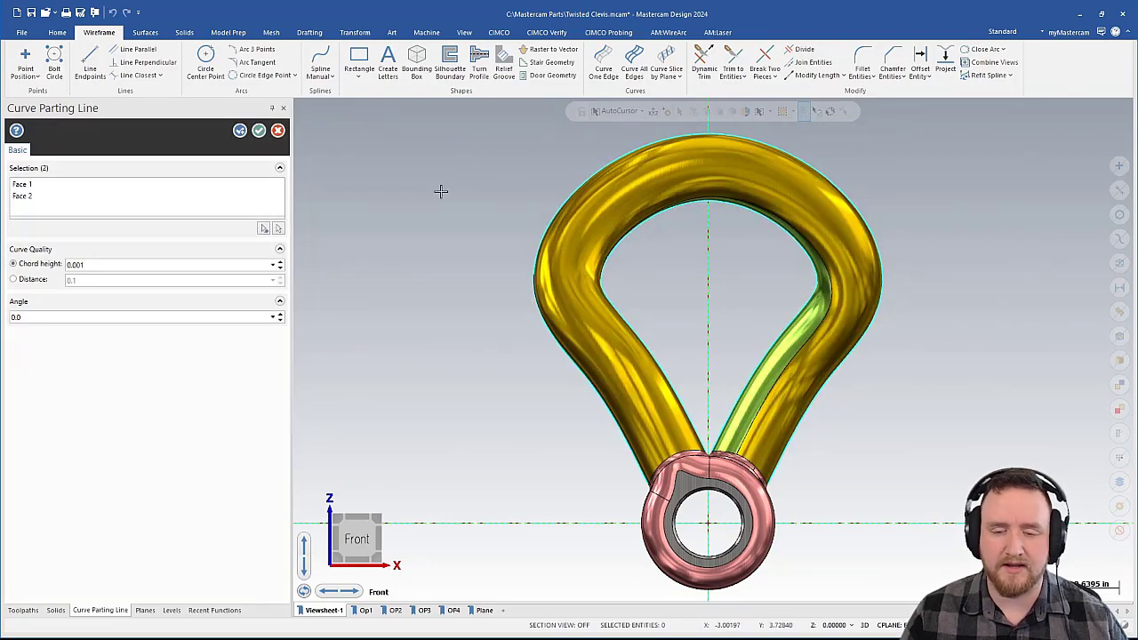
{"action": "middle_click_drag", "start_coordinate": [441, 191], "coordinate": [756, 332]}
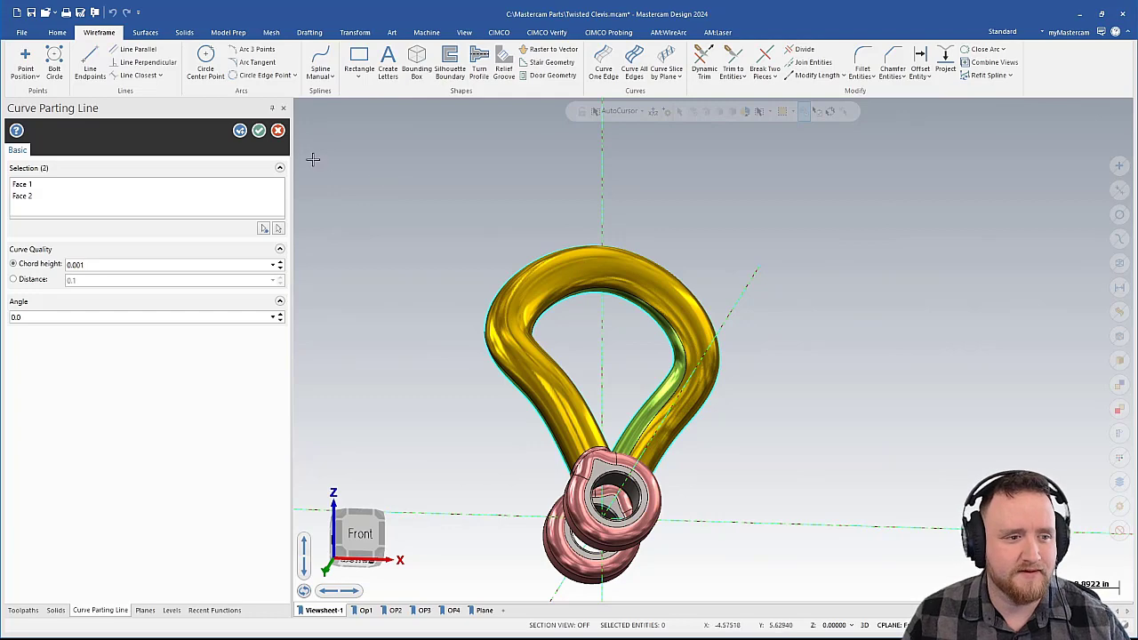
{"action": "left_click", "coordinate": [262, 134]}
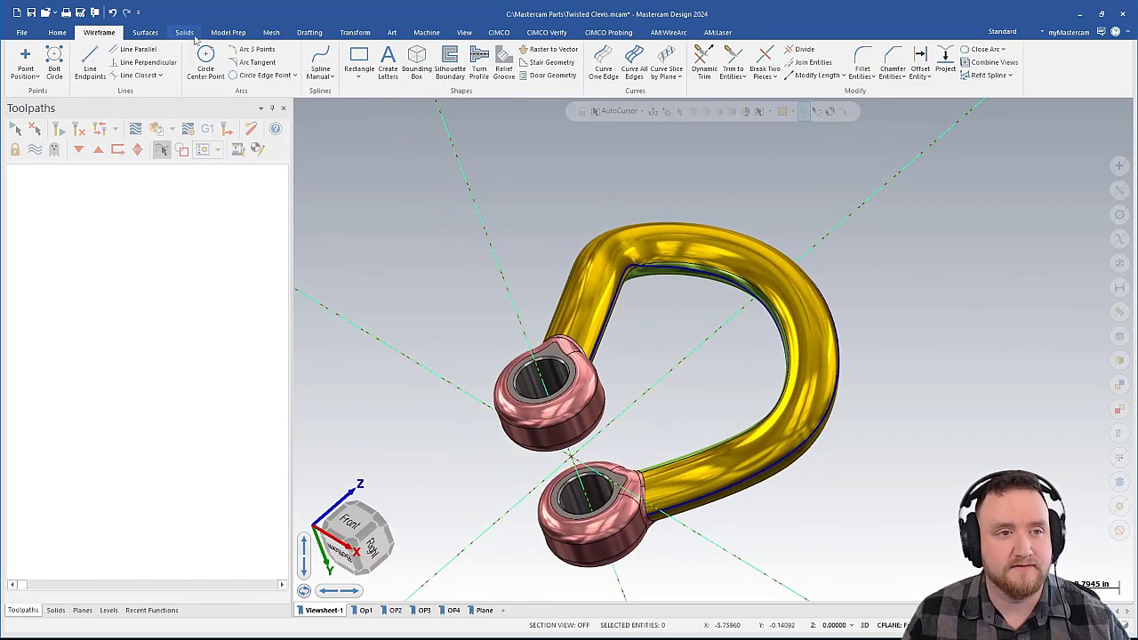
Step: Split the yellow handle face along the chained inner and outer parting line curves using the Wireframe method with Extend to edge
{"action": "left_click", "coordinate": [228, 32]}
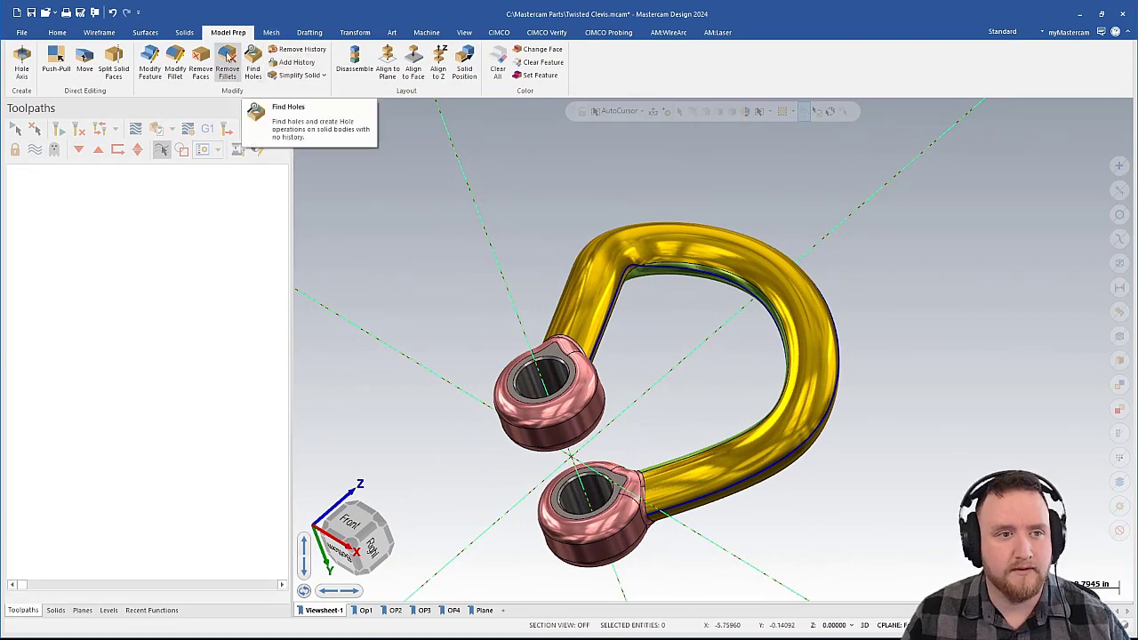
{"action": "left_click", "coordinate": [112, 60]}
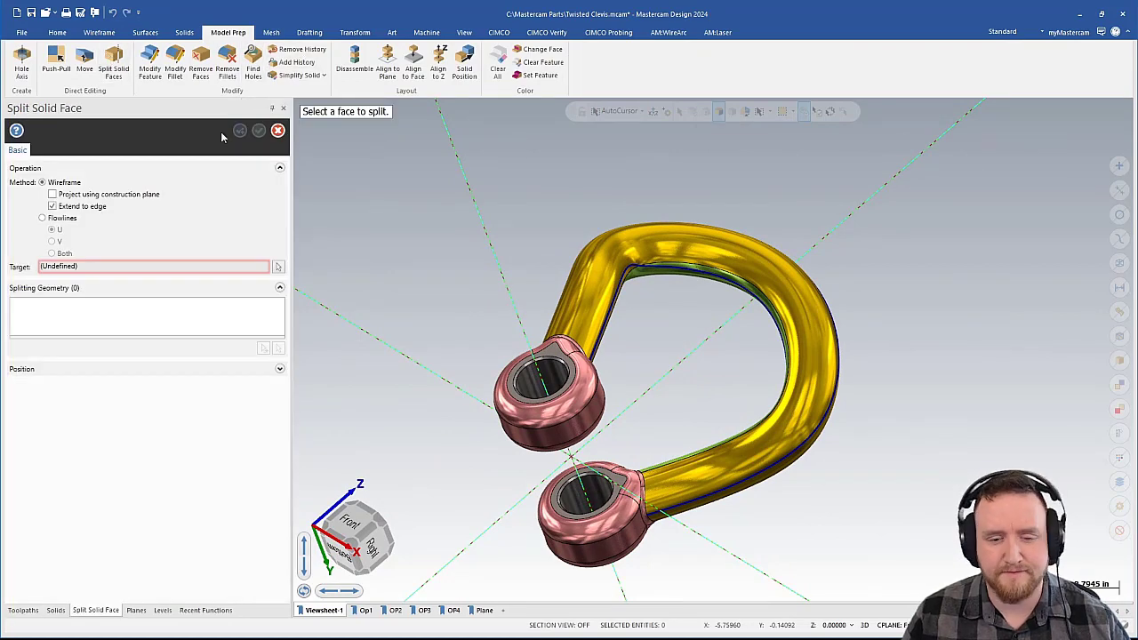
{"action": "middle_click_drag", "start_coordinate": [419, 196], "coordinate": [430, 188]}
{"action": "scroll", "coordinate": [429, 188], "scroll_direction": "up", "scroll_amount": 3}
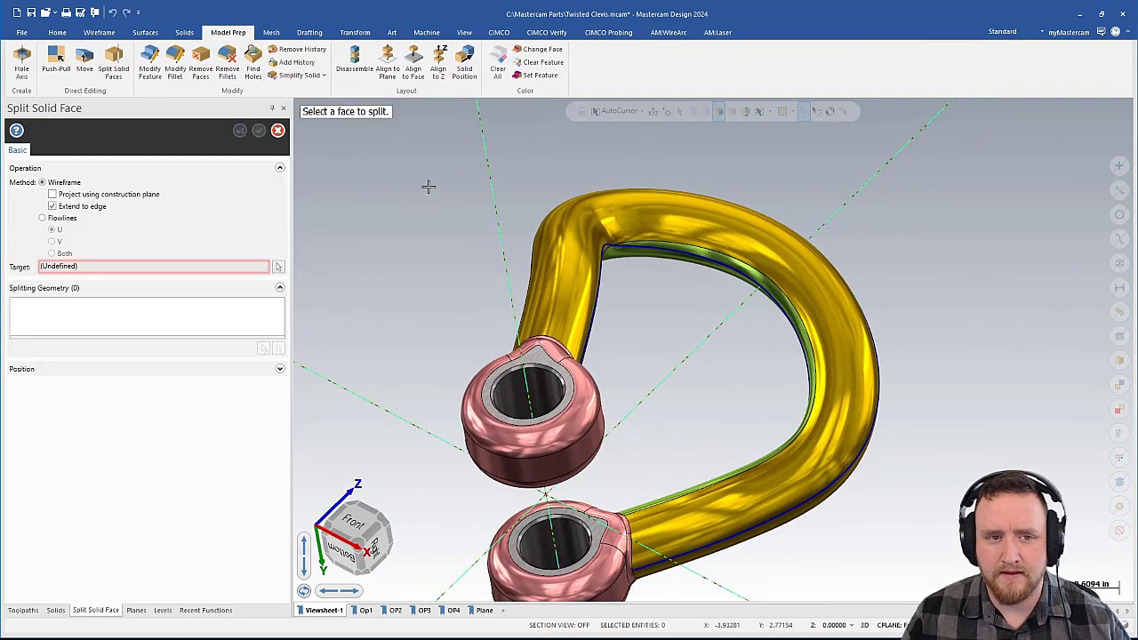
{"action": "left_click", "coordinate": [615, 206]}
{"action": "mouse_move", "coordinate": [615, 208]}
{"action": "middle_mouse_down"}
{"action": "mouse_move", "coordinate": [710, 241]}
{"action": "mouse_move", "coordinate": [598, 207]}
{"action": "middle_mouse_up"}
{"action": "scroll", "coordinate": [709, 241], "scroll_direction": "up", "scroll_amount": 2}
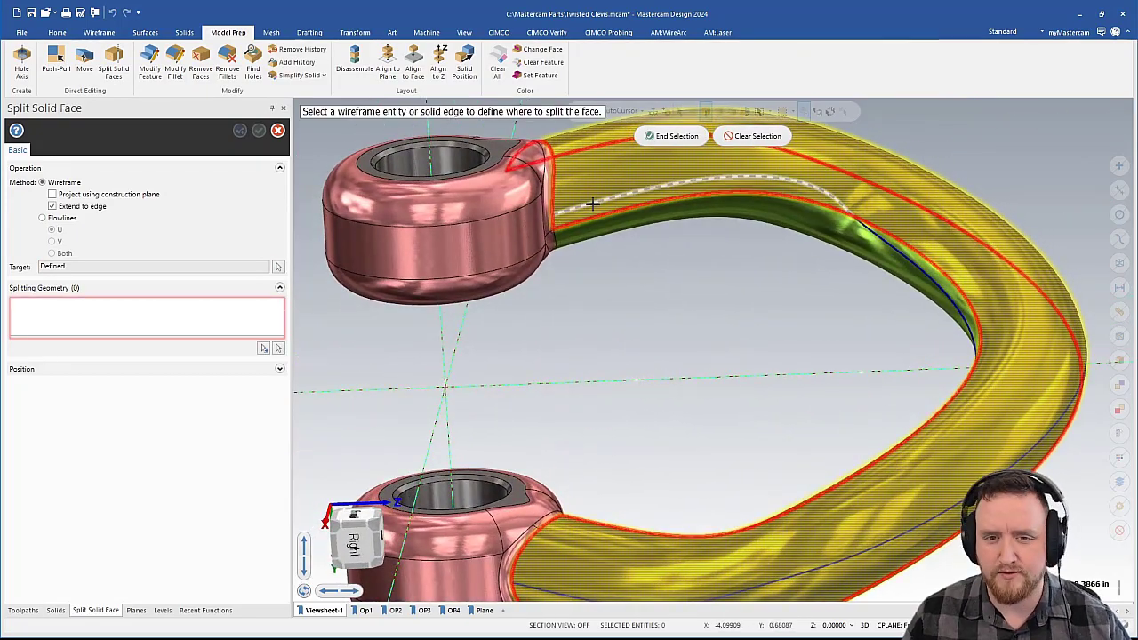
{"action": "left_click", "coordinate": [593, 206], "text": "shift"}
{"action": "scroll", "coordinate": [712, 427], "scroll_direction": "down", "scroll_amount": 3}
{"action": "middle_click_drag", "start_coordinate": [712, 427], "coordinate": [673, 434]}
{"action": "scroll", "coordinate": [671, 440], "scroll_direction": "up", "scroll_amount": 2}
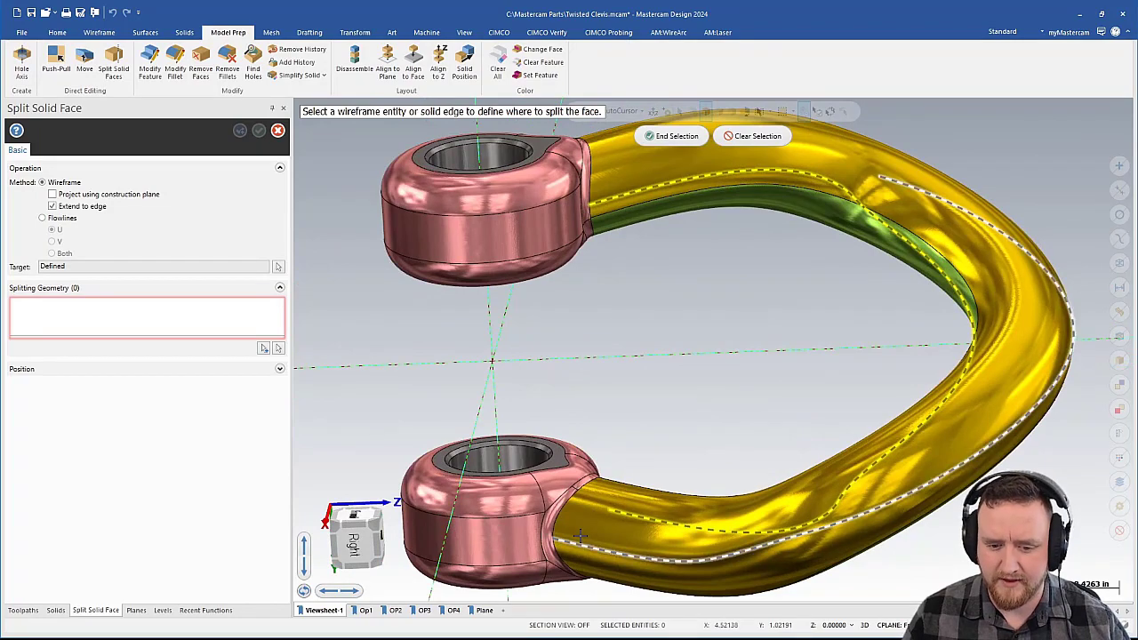
{"action": "left_click", "coordinate": [581, 538], "text": "shift"}
{"action": "scroll", "coordinate": [705, 366], "scroll_direction": "down", "scroll_amount": 3}
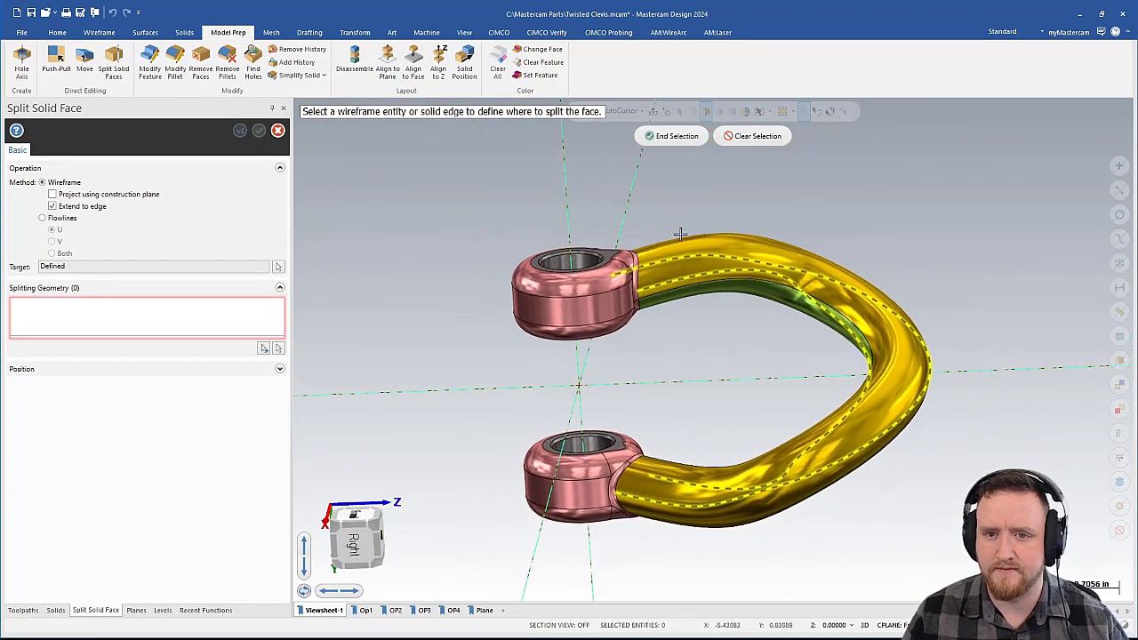
{"action": "left_click", "coordinate": [692, 139]}
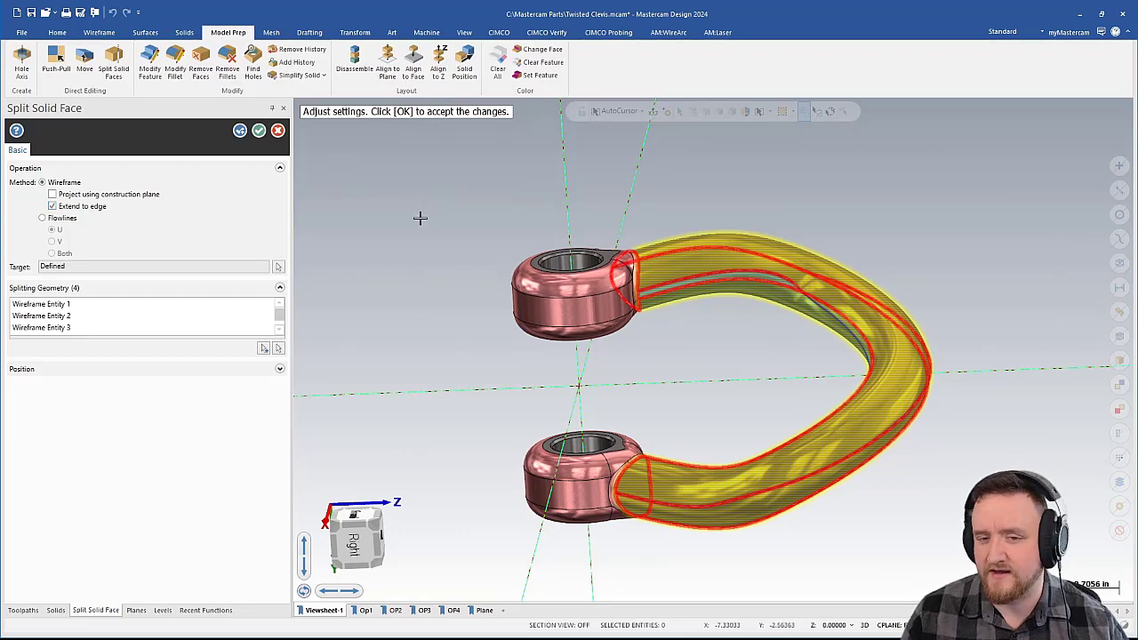
{"action": "left_click", "coordinate": [259, 131]}
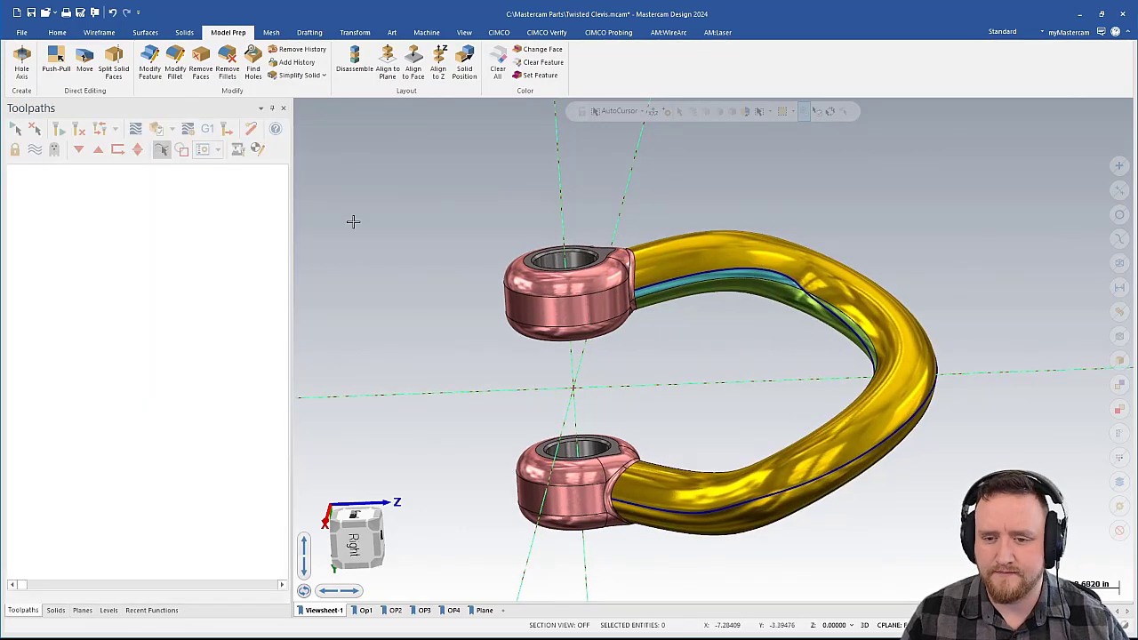
Step: Split the green handle face along the same inner and outer parting line curves, extended to the face edges
{"action": "scroll", "coordinate": [711, 364], "scroll_direction": "up", "scroll_amount": 3}
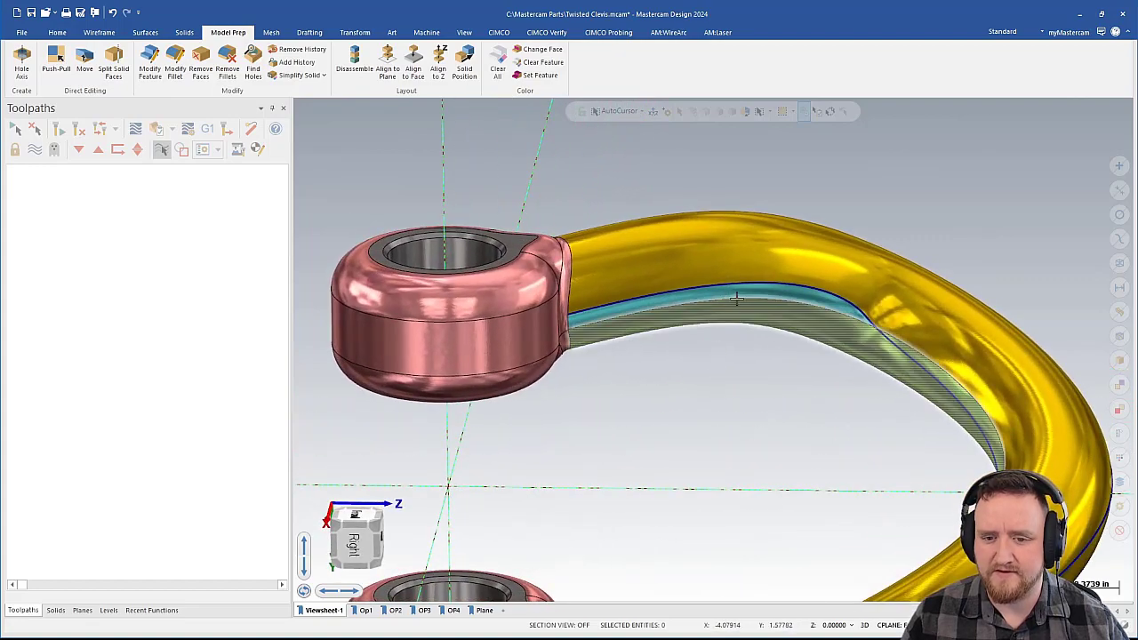
{"action": "scroll", "coordinate": [747, 297], "scroll_direction": "up", "scroll_amount": 3}
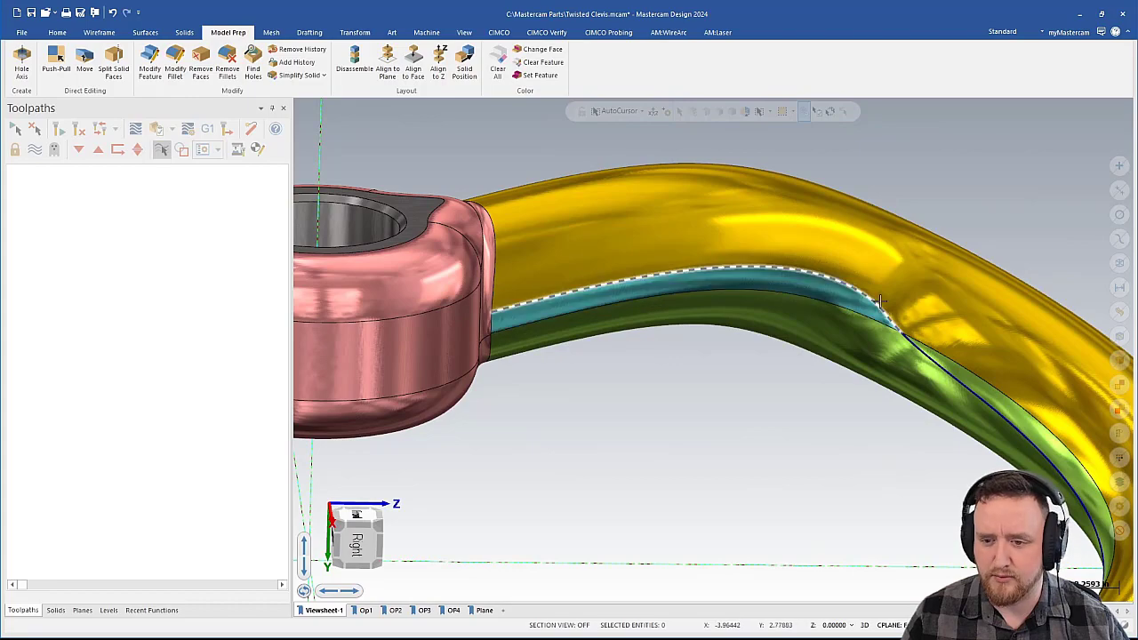
{"action": "scroll", "coordinate": [774, 363], "scroll_direction": "down", "scroll_amount": 5}
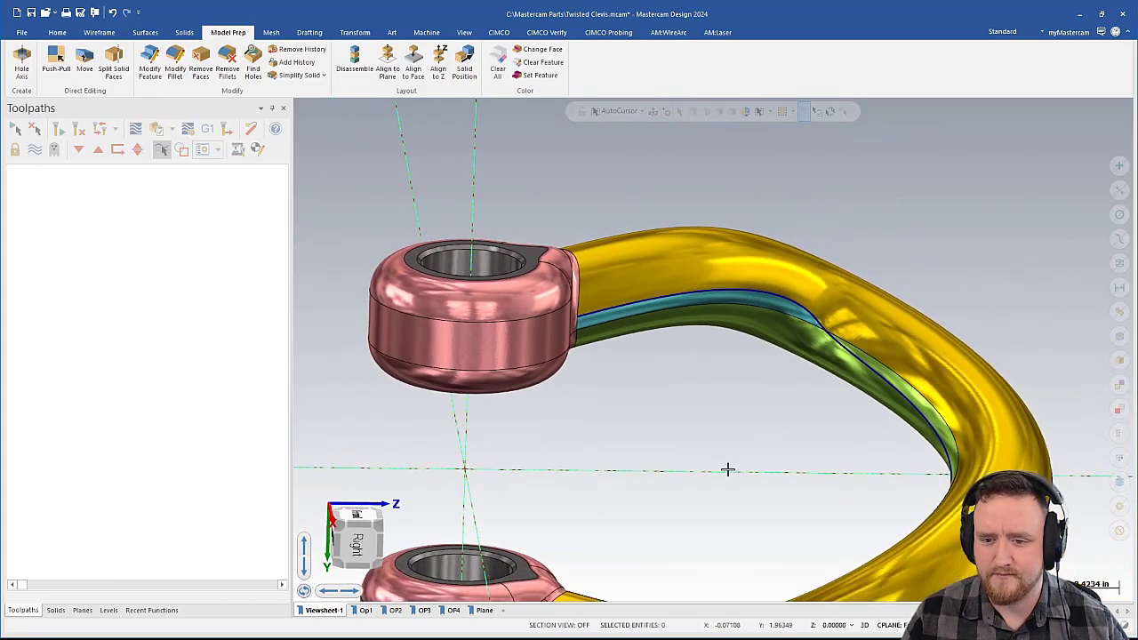
{"action": "middle_click_drag", "start_coordinate": [721, 465], "coordinate": [424, 238]}
{"action": "left_click", "coordinate": [113, 66]}
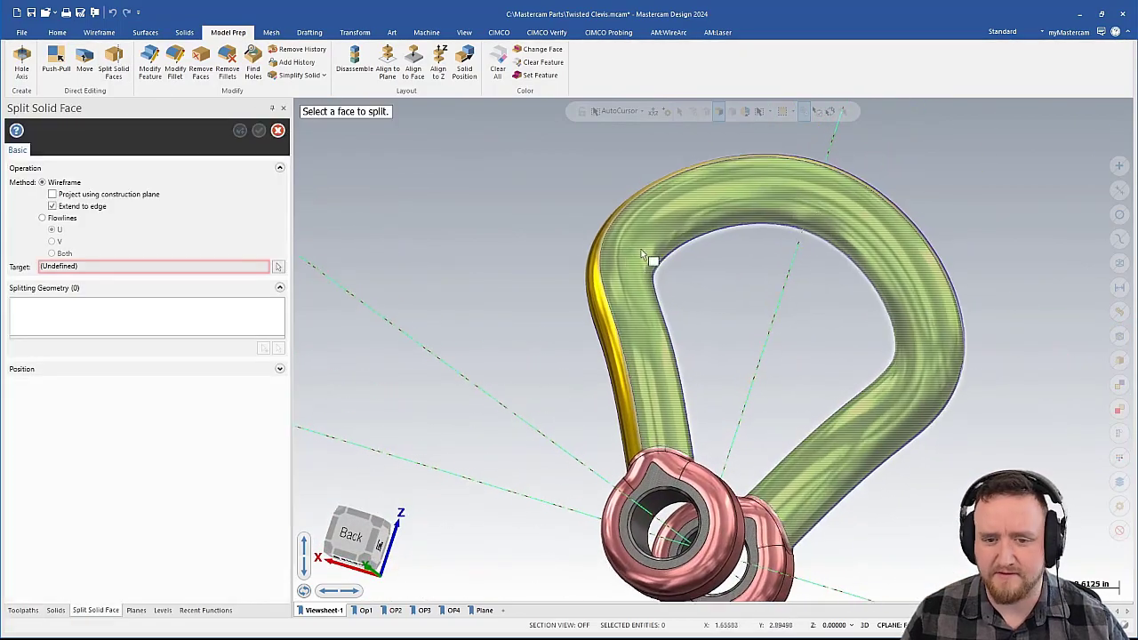
{"action": "left_click", "coordinate": [649, 228]}
{"action": "middle_click_drag", "start_coordinate": [645, 221], "coordinate": [522, 230]}
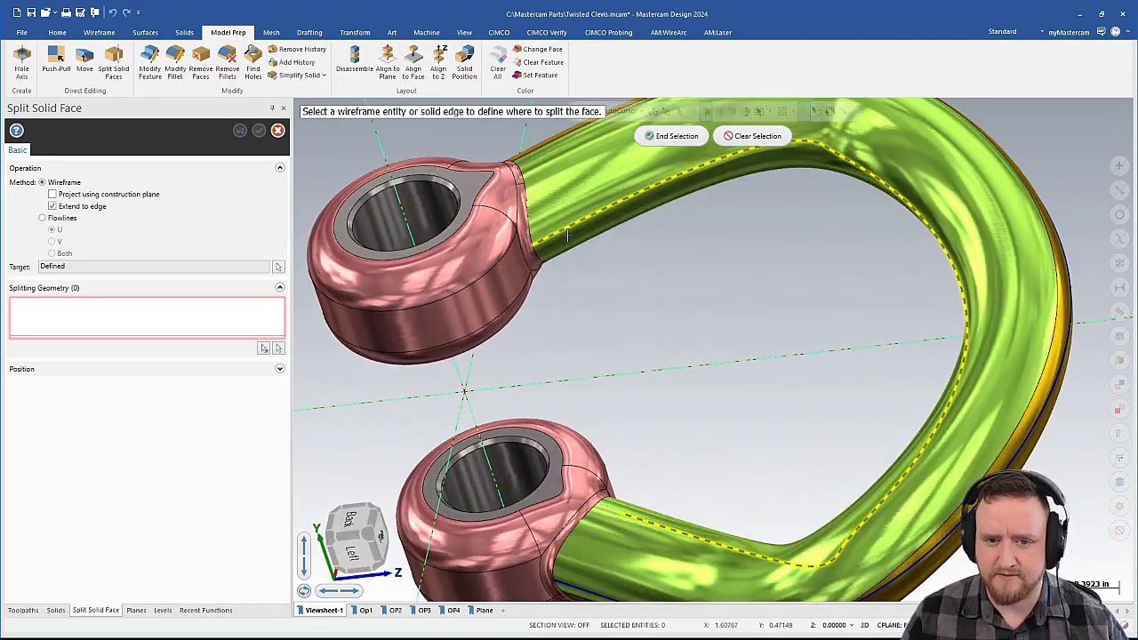
{"action": "middle_click_drag", "start_coordinate": [699, 328], "coordinate": [592, 487]}
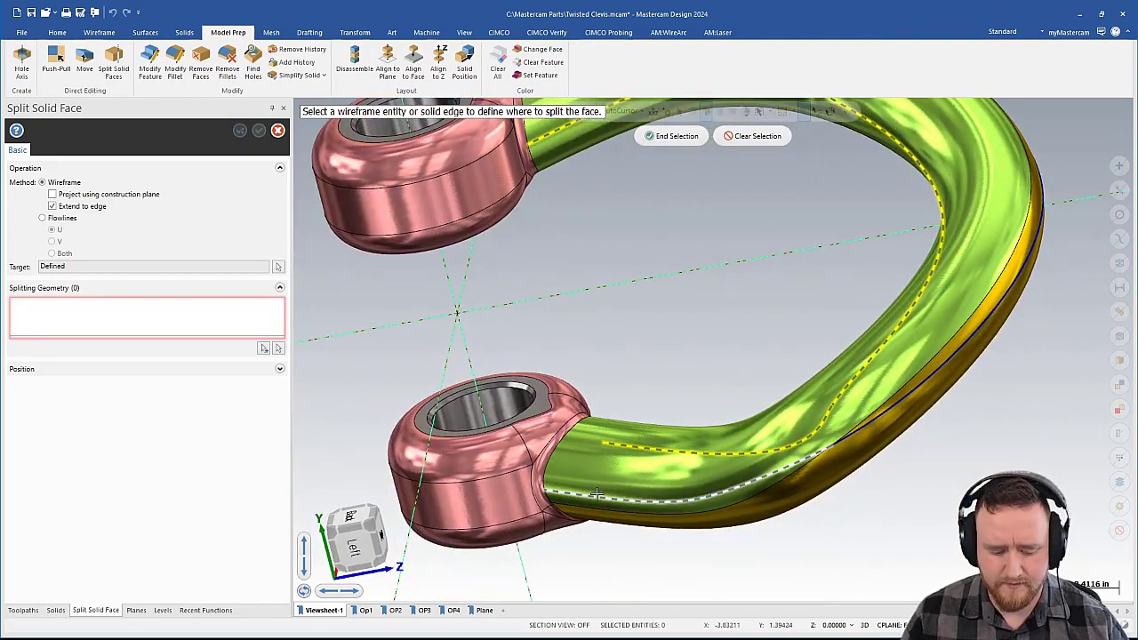
{"action": "left_click", "coordinate": [597, 494]}
{"action": "left_click", "coordinate": [676, 136]}
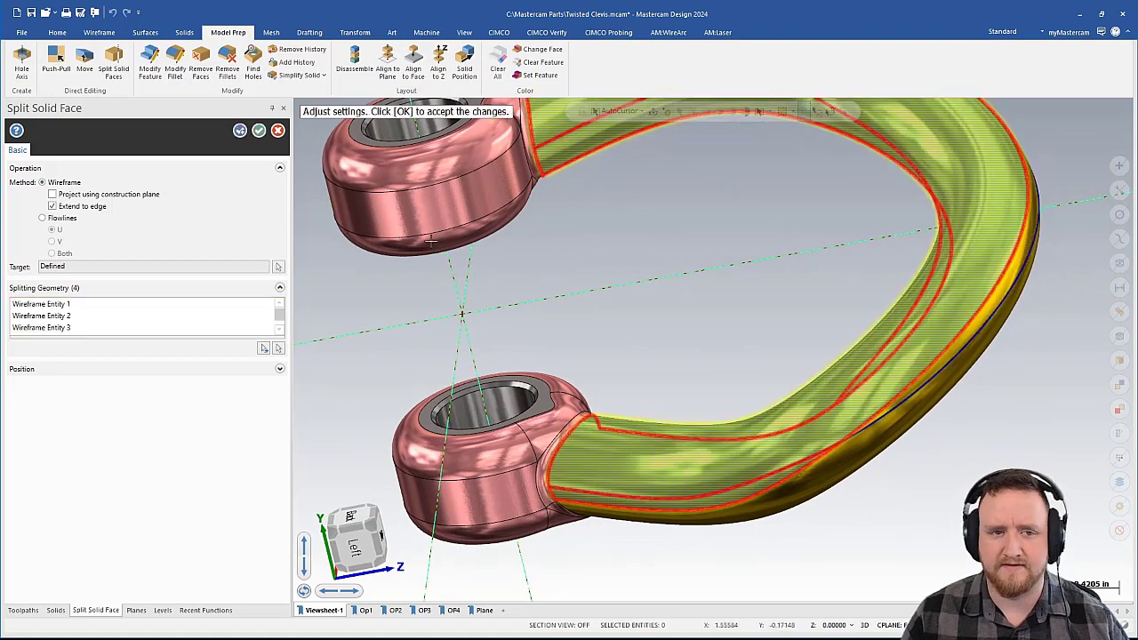
{"action": "left_click", "coordinate": [259, 131]}
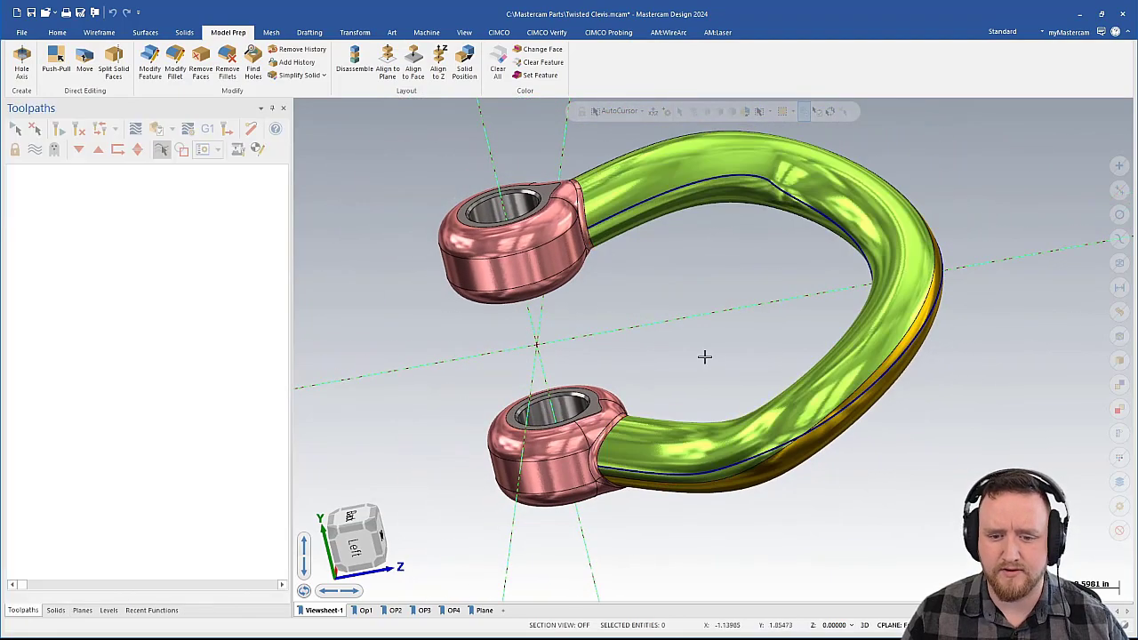
Step: Color the large green face, the adjoining yellow strip and the blue strip on one side of the parting line red
{"action": "middle_click_drag", "start_coordinate": [706, 355], "coordinate": [716, 433]}
{"action": "scroll", "coordinate": [717, 434], "scroll_direction": "up", "scroll_amount": 5}
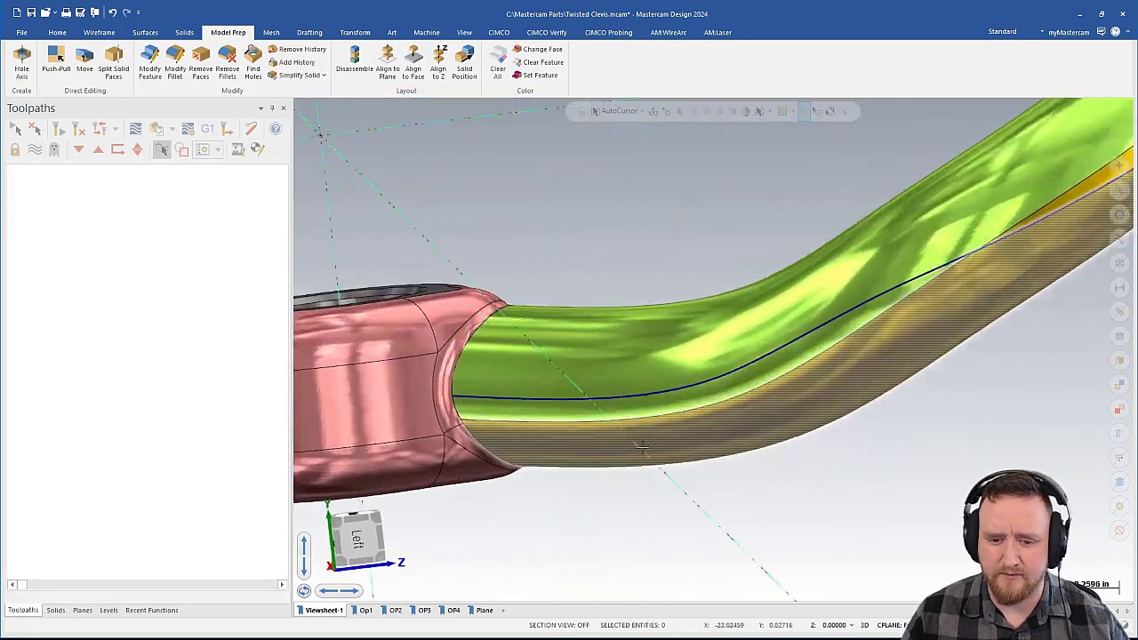
{"action": "scroll", "coordinate": [671, 419], "scroll_direction": "down", "scroll_amount": 8}
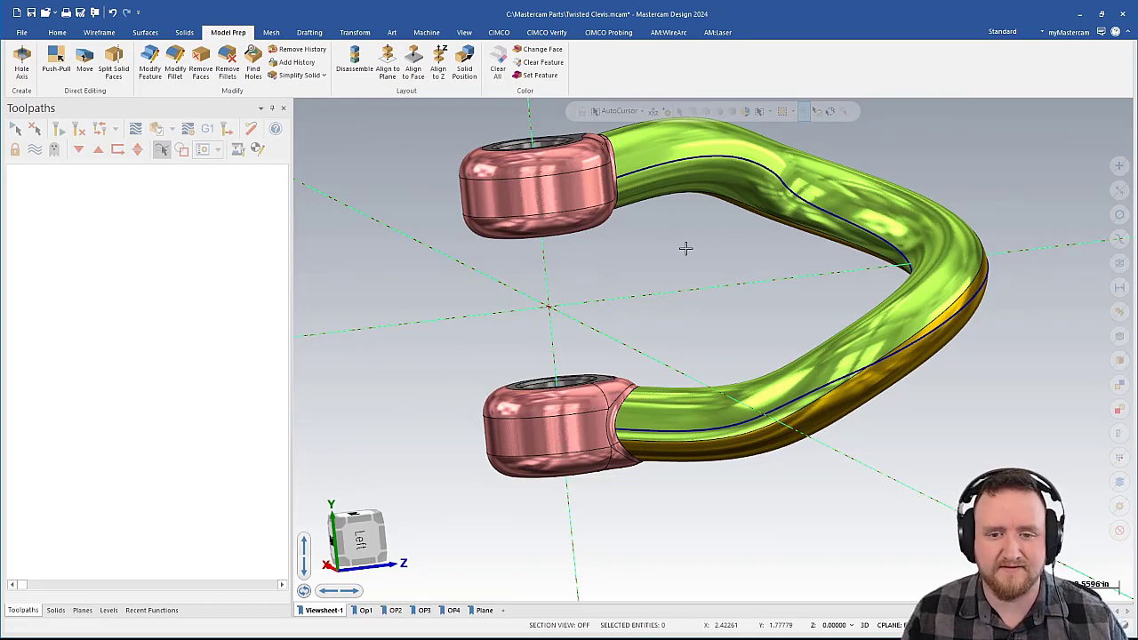
{"action": "left_click", "coordinate": [544, 49]}
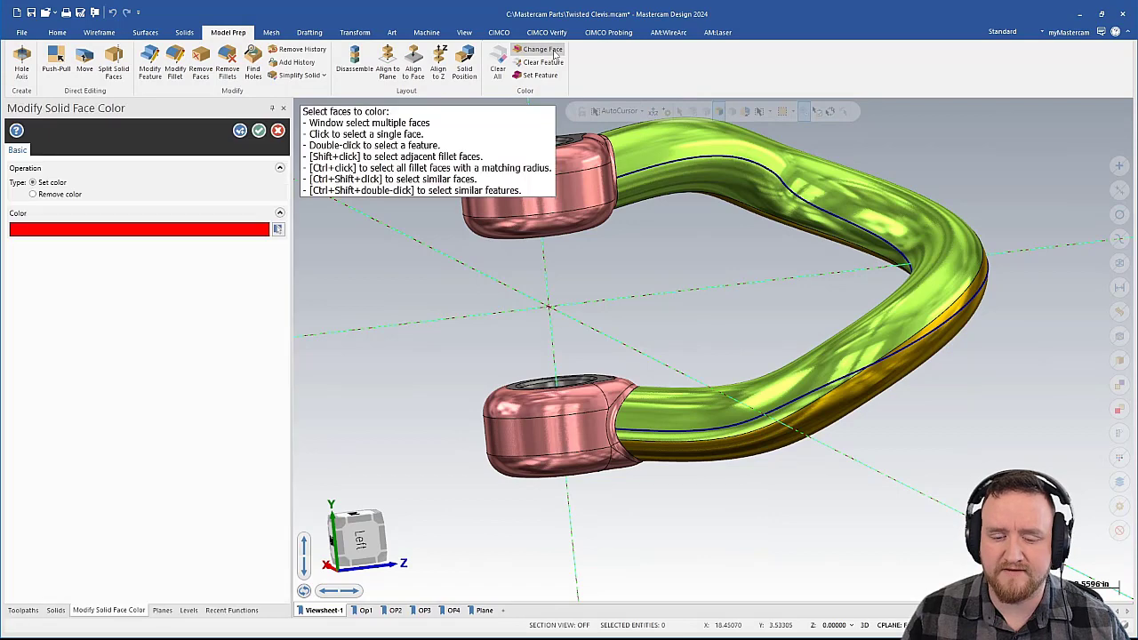
{"action": "middle_click_drag", "start_coordinate": [640, 231], "coordinate": [713, 276]}
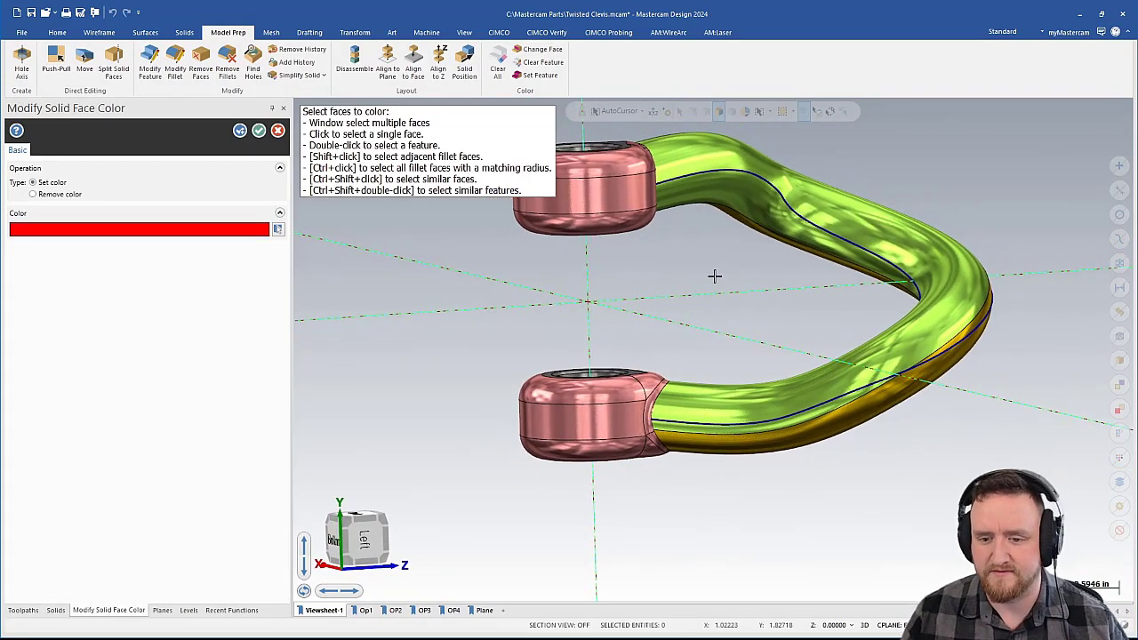
{"action": "left_click", "coordinate": [758, 381]}
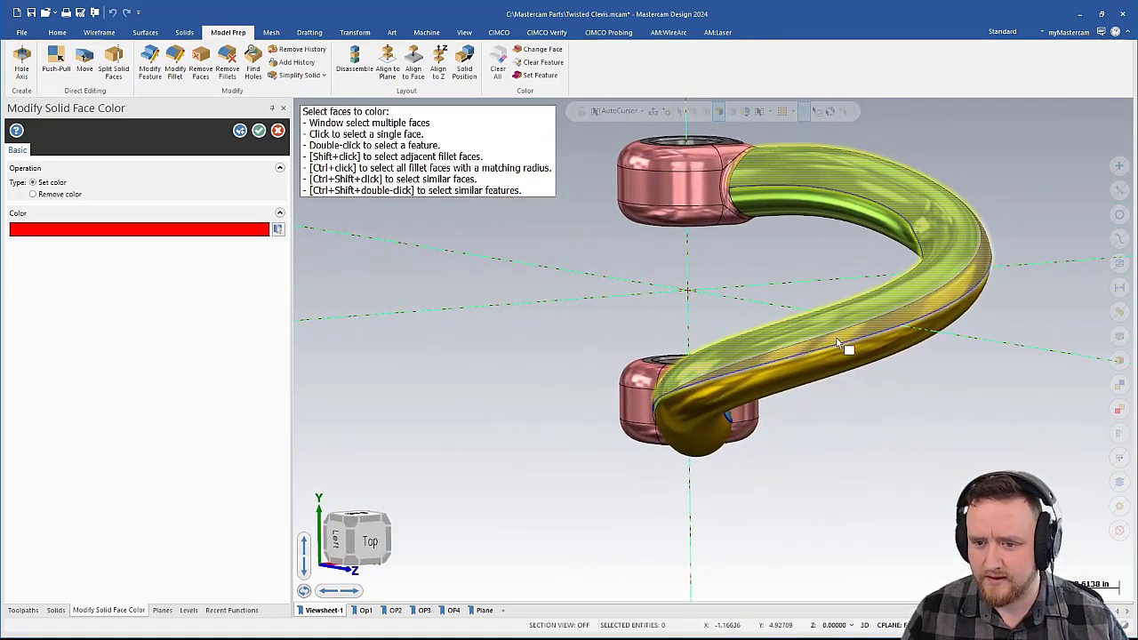
{"action": "left_click", "coordinate": [837, 344]}
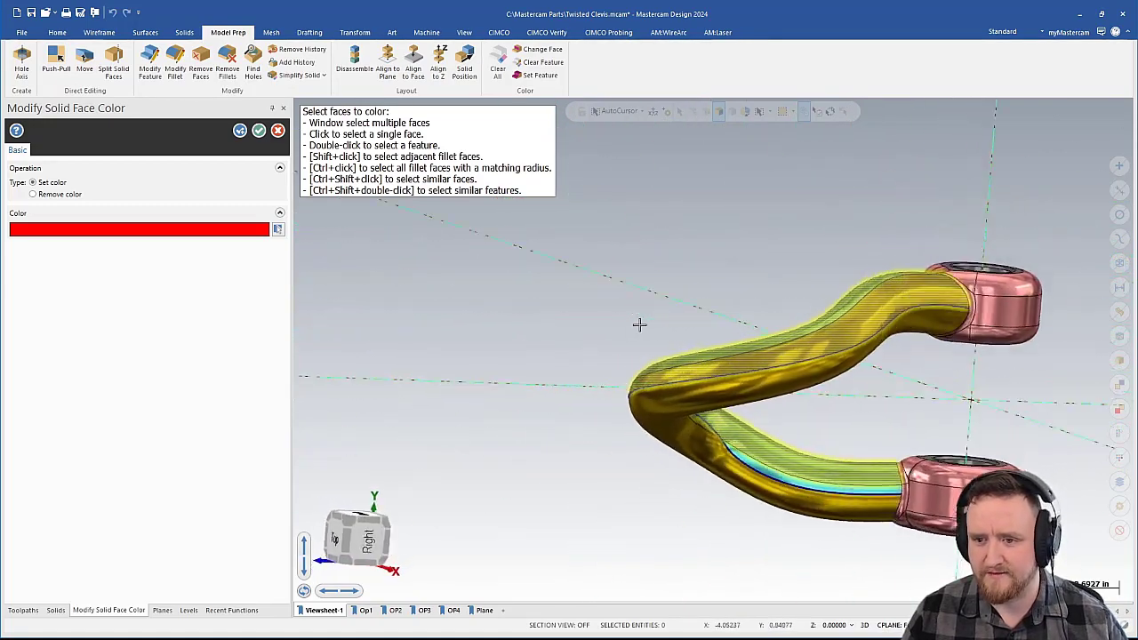
{"action": "scroll", "coordinate": [689, 467], "scroll_direction": "up", "scroll_amount": 5}
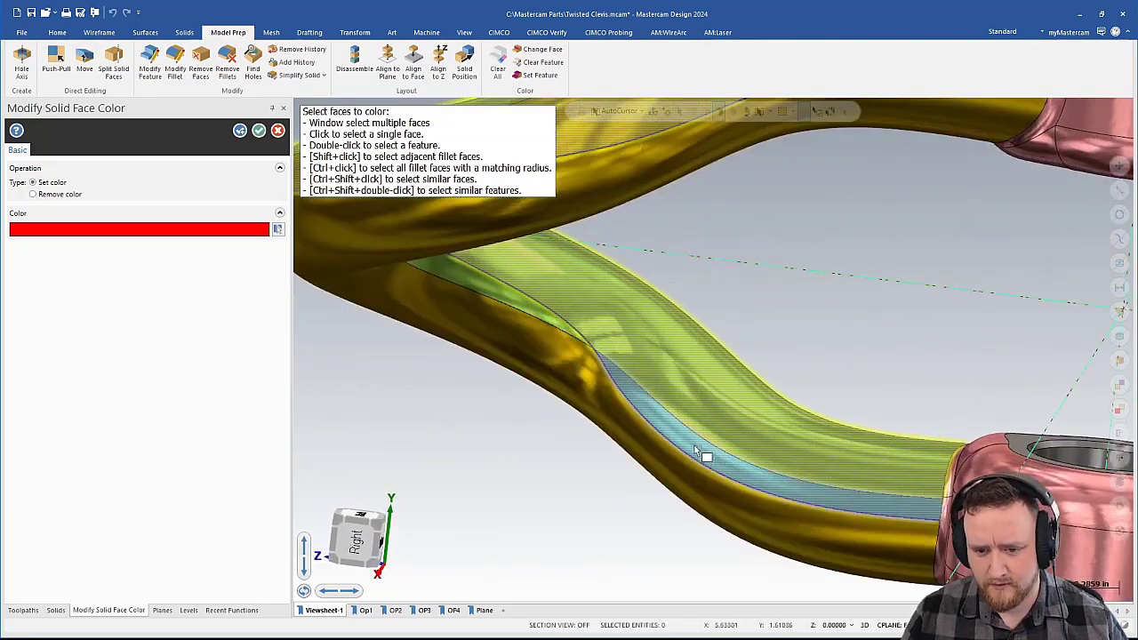
{"action": "scroll", "coordinate": [546, 490], "scroll_direction": "down", "scroll_amount": 6}
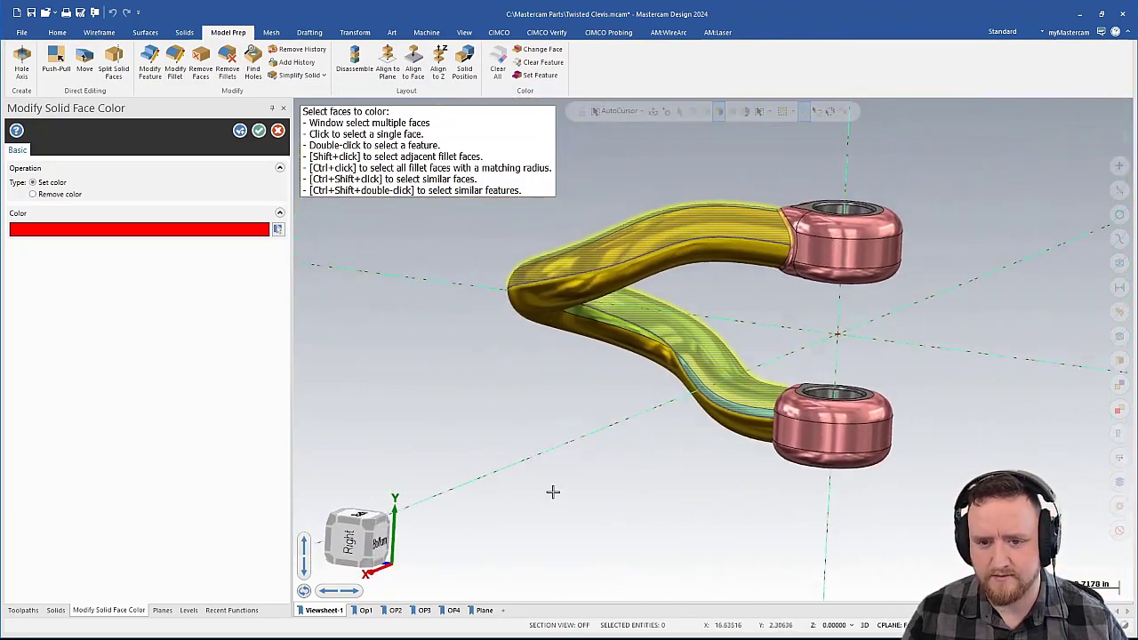
{"action": "middle_click_drag", "start_coordinate": [553, 491], "coordinate": [330, 295]}
{"action": "left_click", "coordinate": [241, 132]}
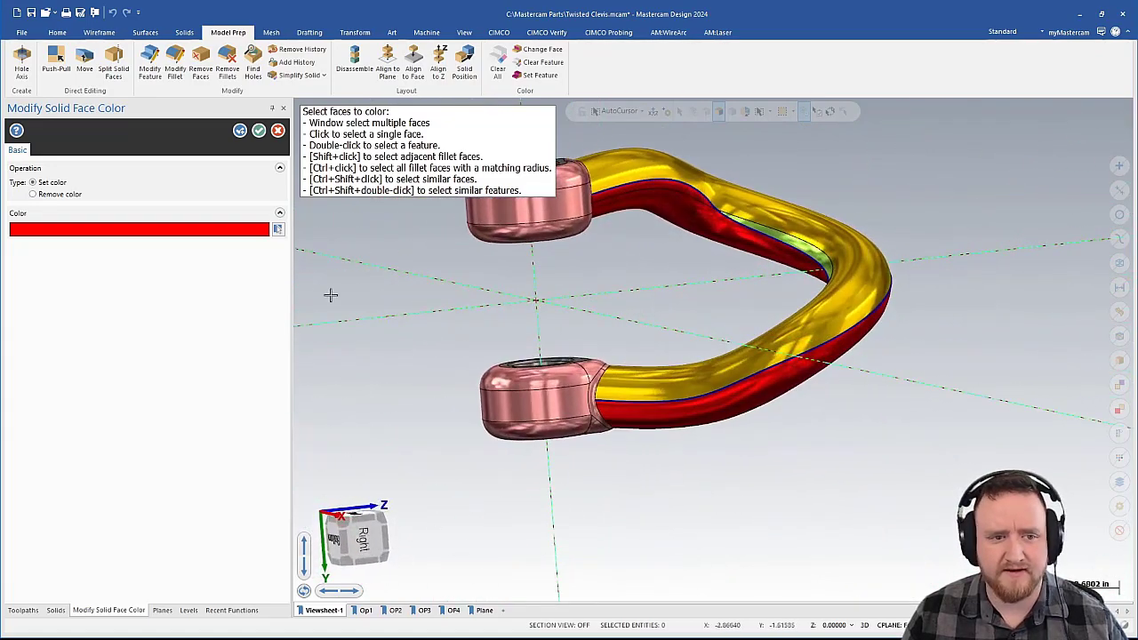
Step: Color the remaining yellow and light green handle faces on the other side of the parting line bright green (color 10)
{"action": "left_click", "coordinate": [277, 229]}
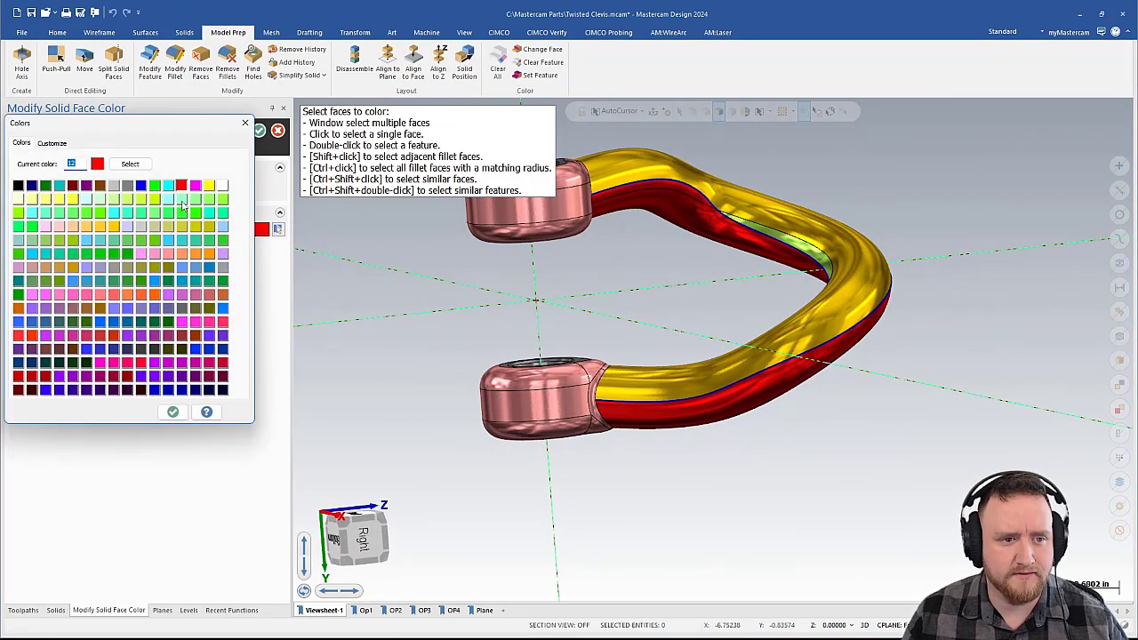
{"action": "left_click", "coordinate": [155, 185]}
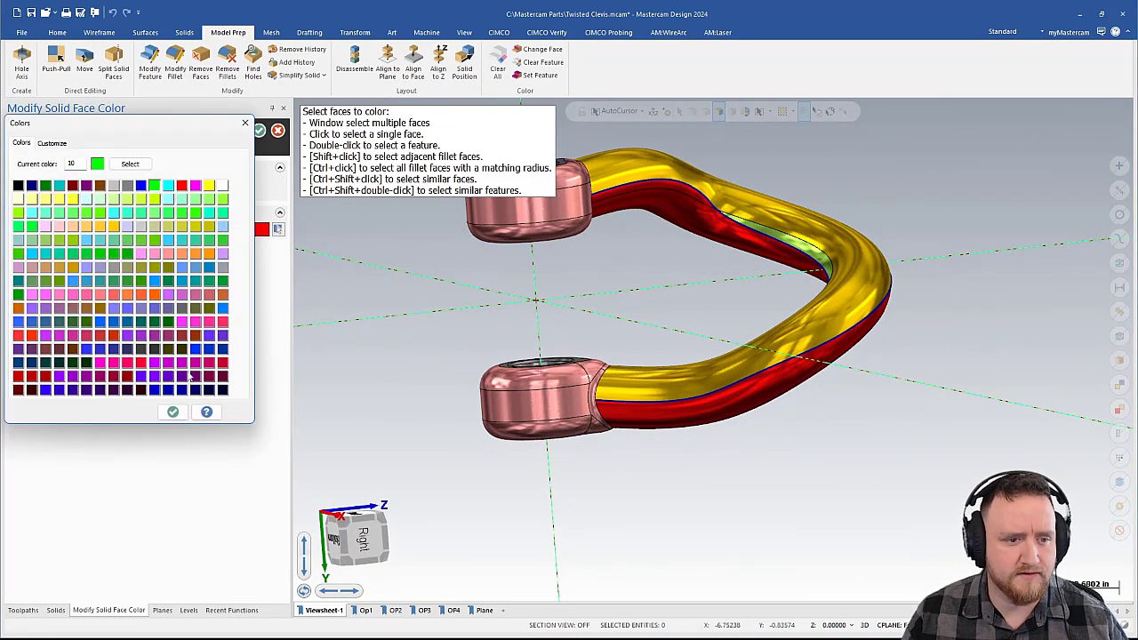
{"action": "left_click", "coordinate": [173, 412]}
{"action": "middle_click_drag", "start_coordinate": [515, 467], "coordinate": [654, 450]}
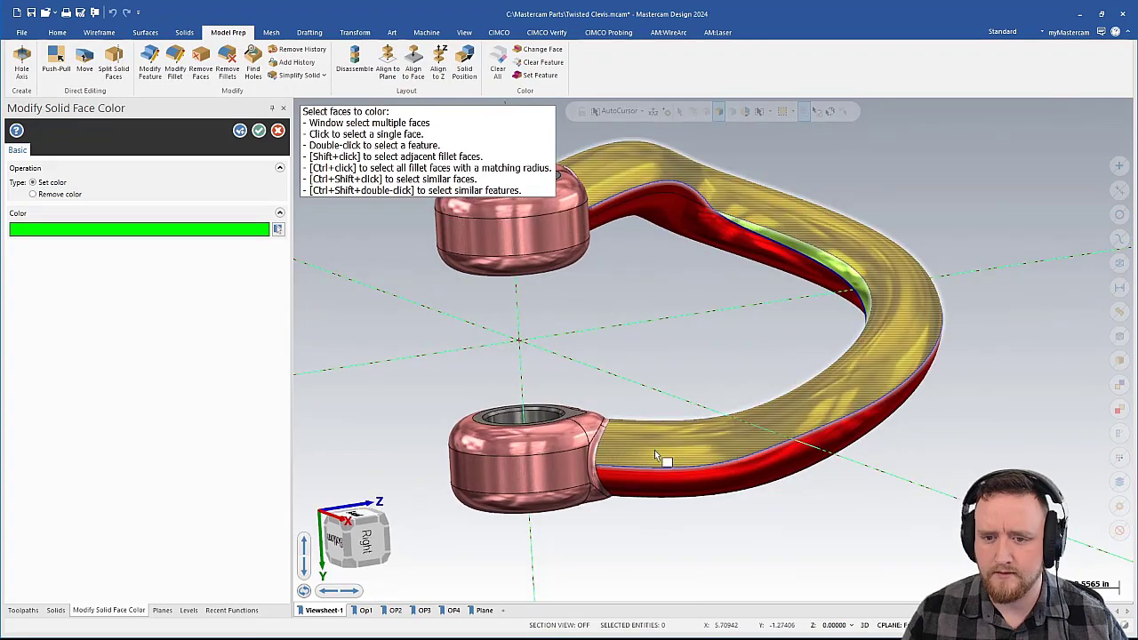
{"action": "scroll", "coordinate": [860, 361], "scroll_direction": "up", "scroll_amount": 3}
{"action": "scroll", "coordinate": [702, 370], "scroll_direction": "down", "scroll_amount": 5}
{"action": "middle_click_drag", "start_coordinate": [702, 371], "coordinate": [698, 371]}
{"action": "scroll", "coordinate": [712, 356], "scroll_direction": "up", "scroll_amount": 4}
{"action": "scroll", "coordinate": [693, 311], "scroll_direction": "down", "scroll_amount": 4}
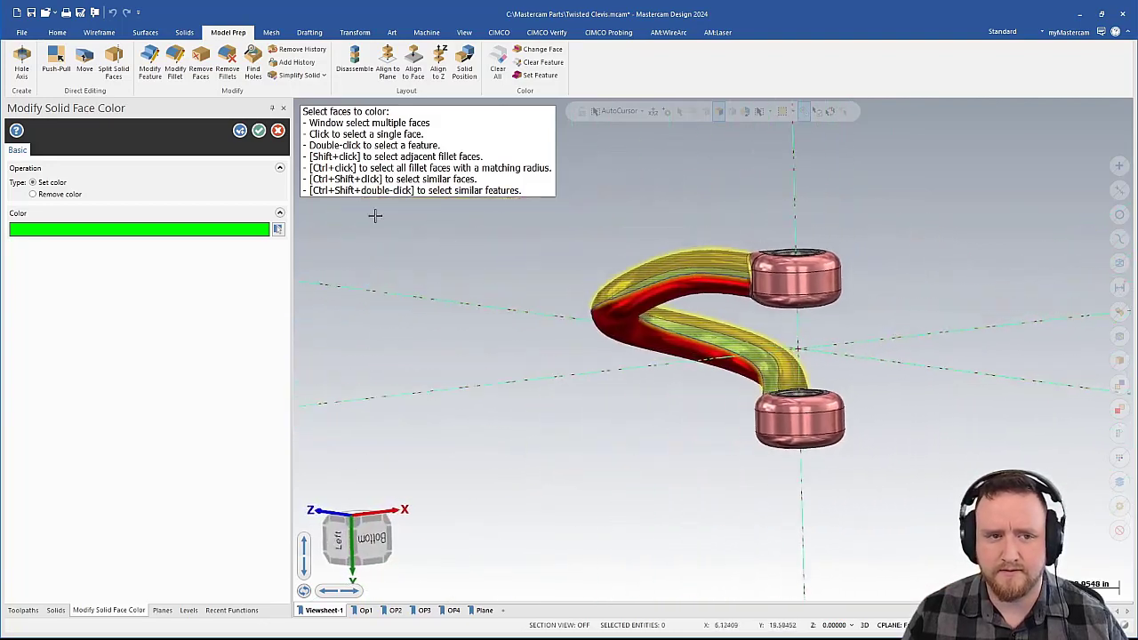
{"action": "left_click", "coordinate": [241, 132]}
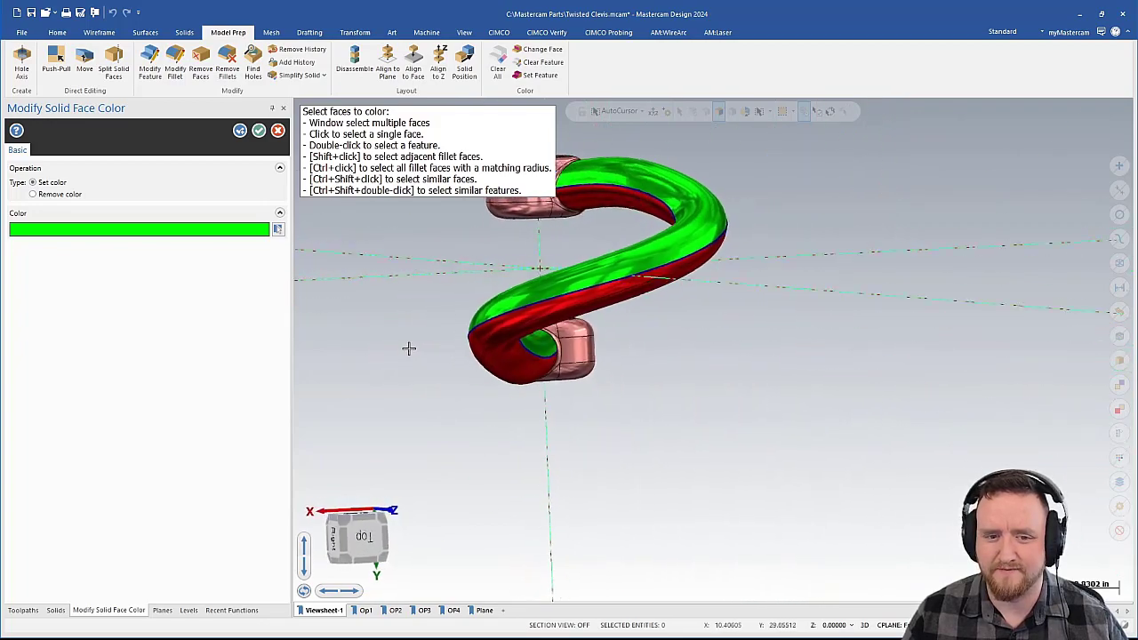
{"action": "left_click", "coordinate": [259, 131]}
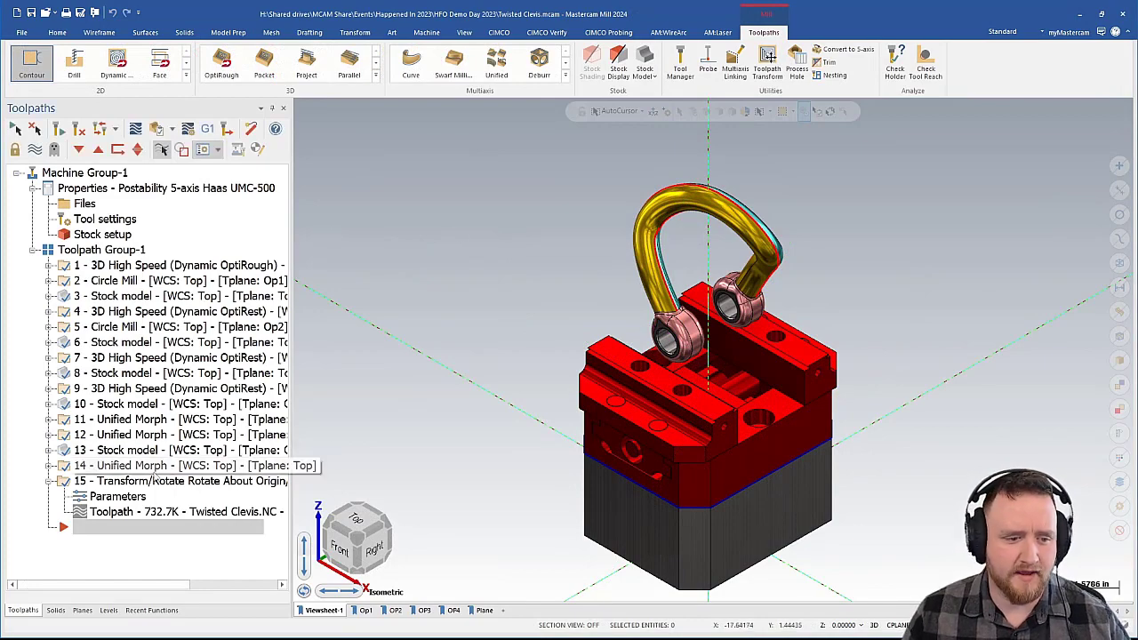
Step: Display the toolpath of operation 11, Unified Morph, in the Twisted Clevis machining file
{"action": "left_click", "coordinate": [166, 426]}
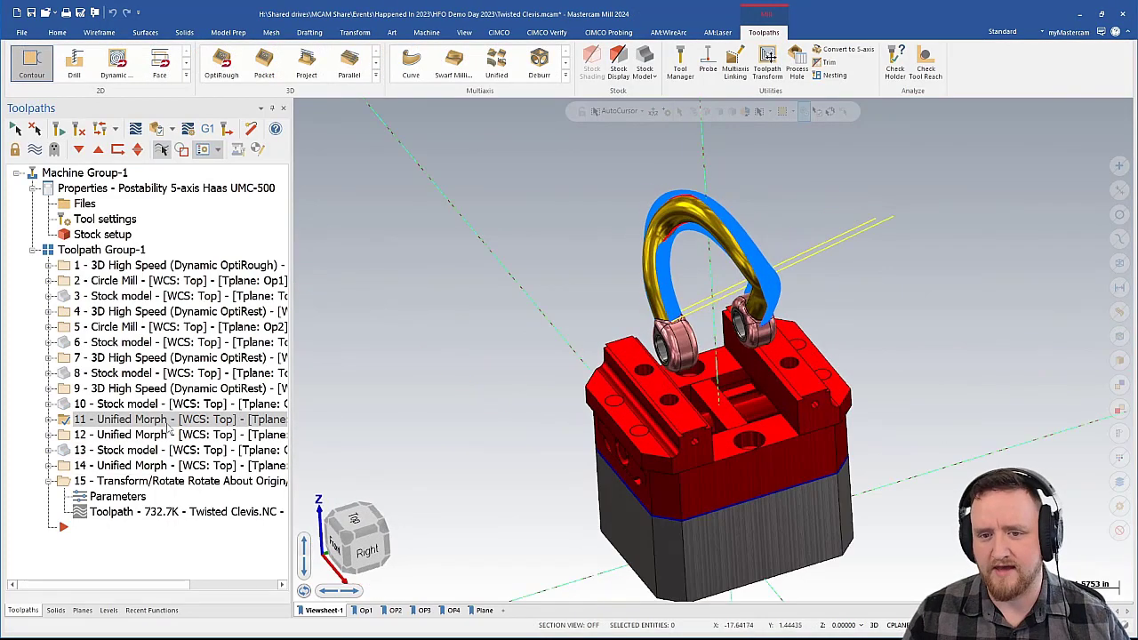